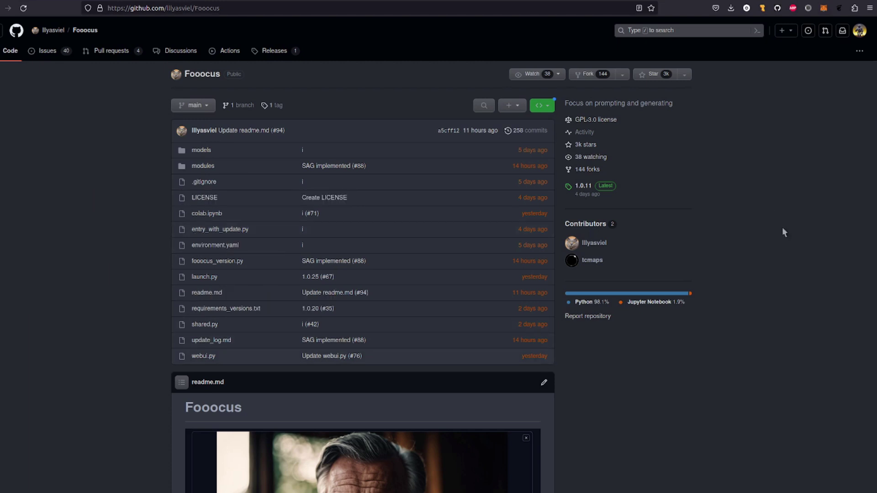
- Scroll the Fooocus readme past the file list to the Download > Windows instructions
{"action": "scroll", "coordinate": [782, 231], "scroll_direction": "down", "scroll_amount": 6}
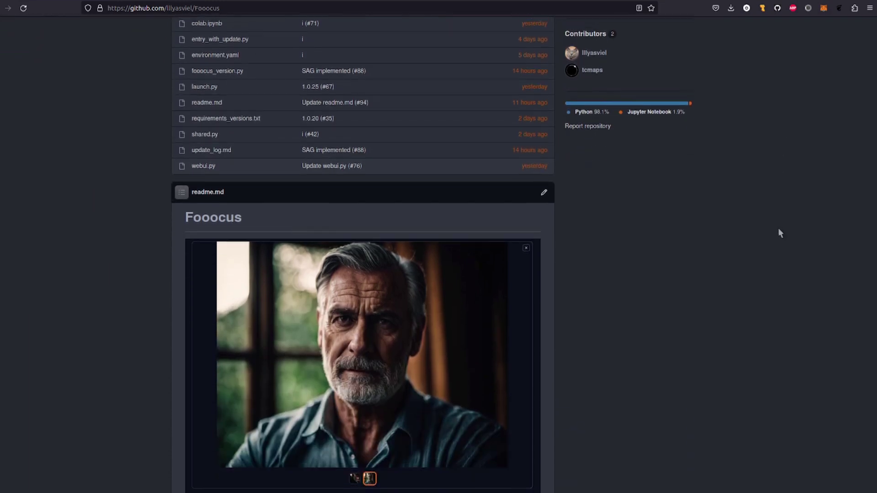
{"action": "scroll", "coordinate": [778, 229], "scroll_direction": "down", "scroll_amount": 2}
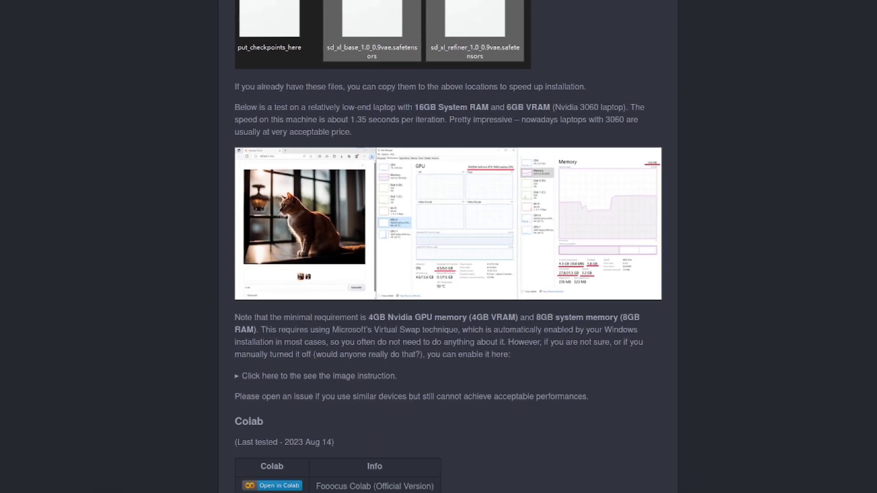
{"action": "scroll", "coordinate": [786, 465], "scroll_direction": "down", "scroll_amount": 9}
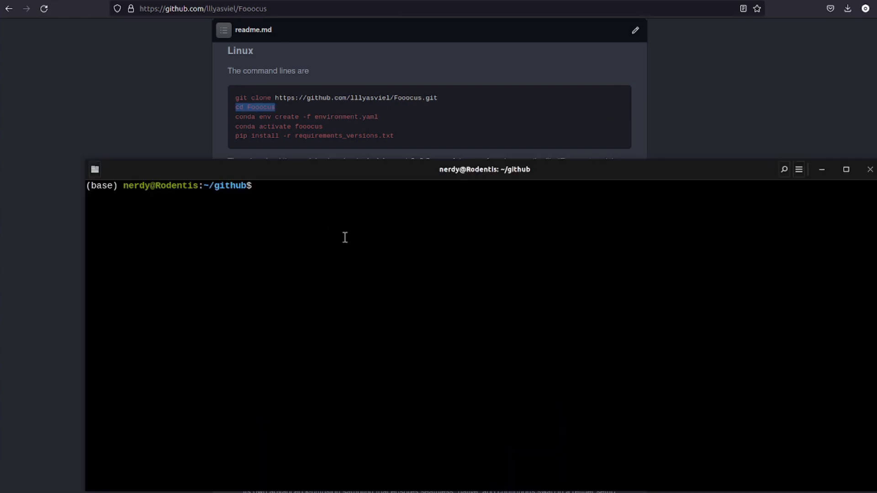
- Run 'cd Fooocus' and 'conda activate fooocus' copied from the readme
{"action": "right_click", "coordinate": [363, 250]}
{"action": "left_click", "coordinate": [394, 283]}
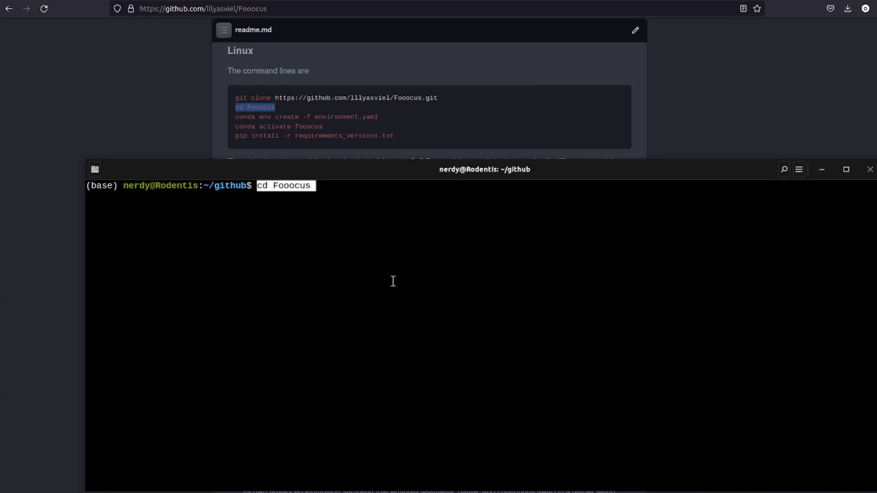
{"action": "key", "text": "Return"}
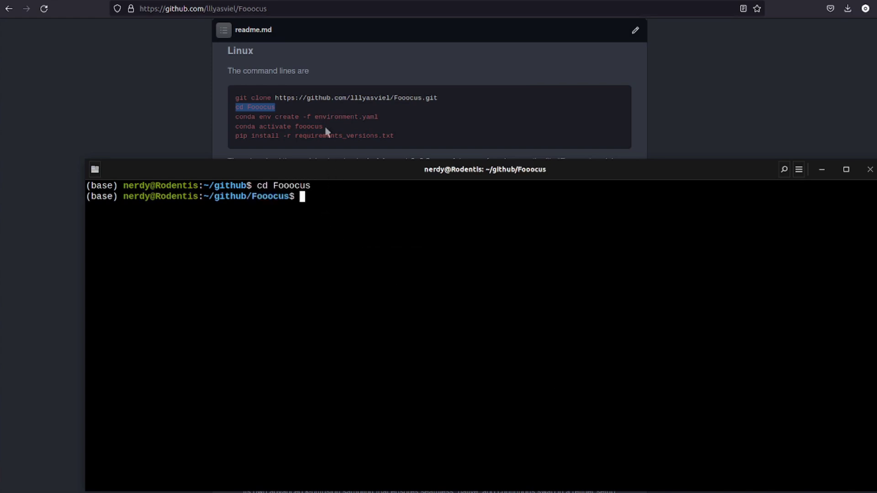
{"action": "left_click_drag", "start_coordinate": [325, 126], "coordinate": [236, 129]}
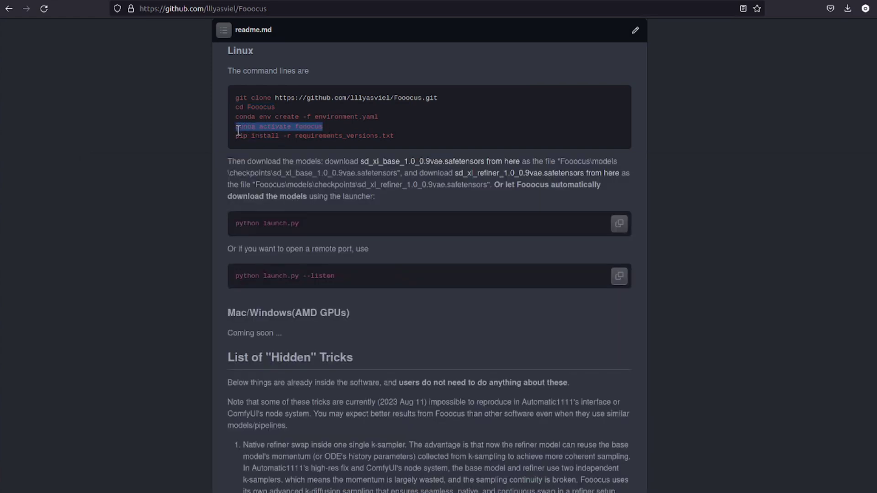
{"action": "right_click", "coordinate": [236, 129]}
{"action": "left_click", "coordinate": [258, 139]}
{"action": "key", "text": "alt+Tab"}
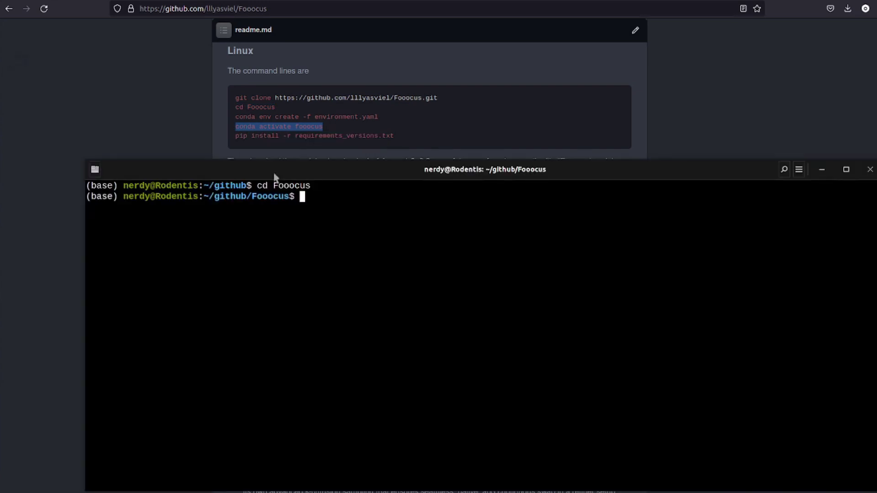
{"action": "right_click", "coordinate": [376, 257]}
{"action": "left_click", "coordinate": [393, 284]}
{"action": "key", "text": "Return"}
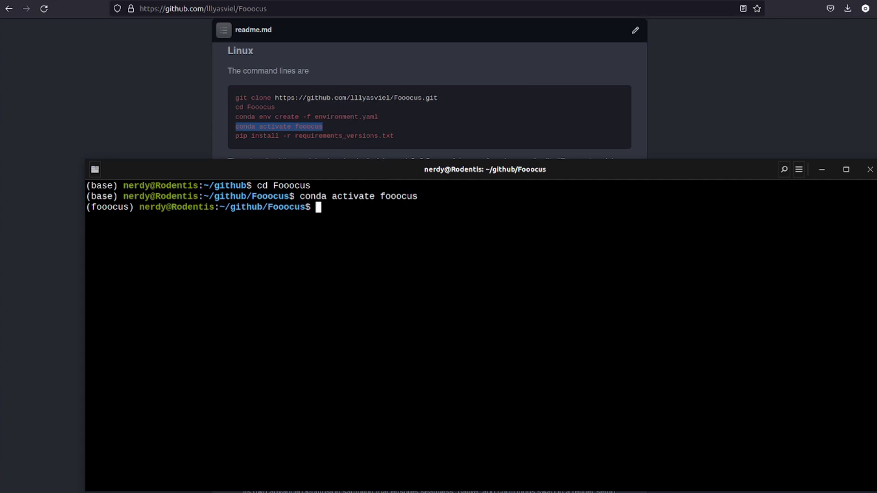
- Start the Fooocus launcher with 'python launch.py'
{"action": "right_click", "coordinate": [341, 246]}
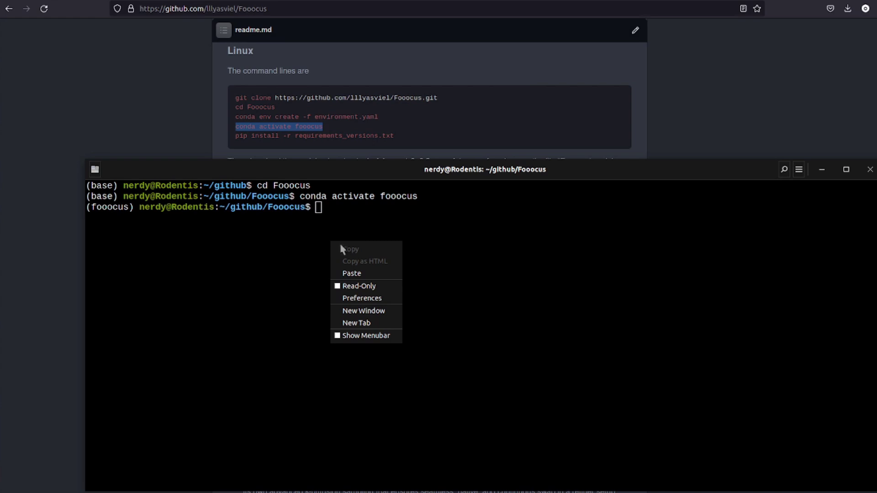
{"action": "left_click", "coordinate": [364, 274]}
{"action": "key", "text": "Return"}
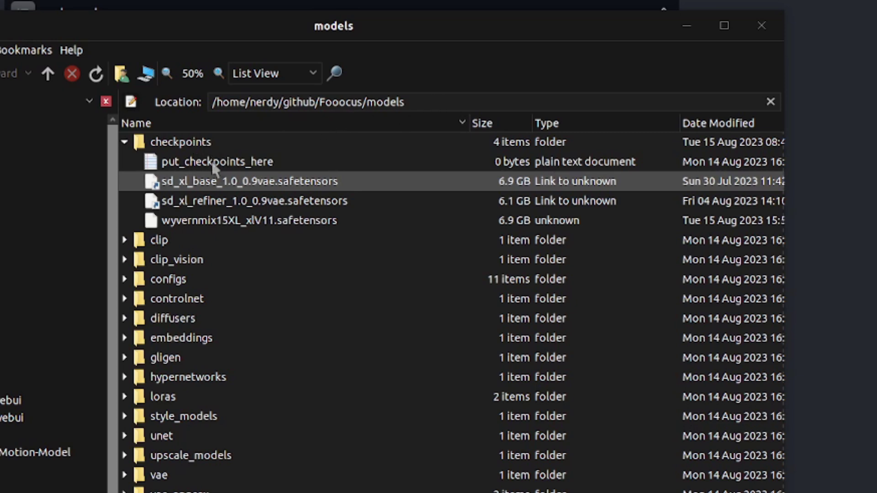
- Open the context menu for wyvernmix15XL_xlV11.safetensors in Fooocus/models/checkpoints
{"action": "right_click", "coordinate": [264, 223]}
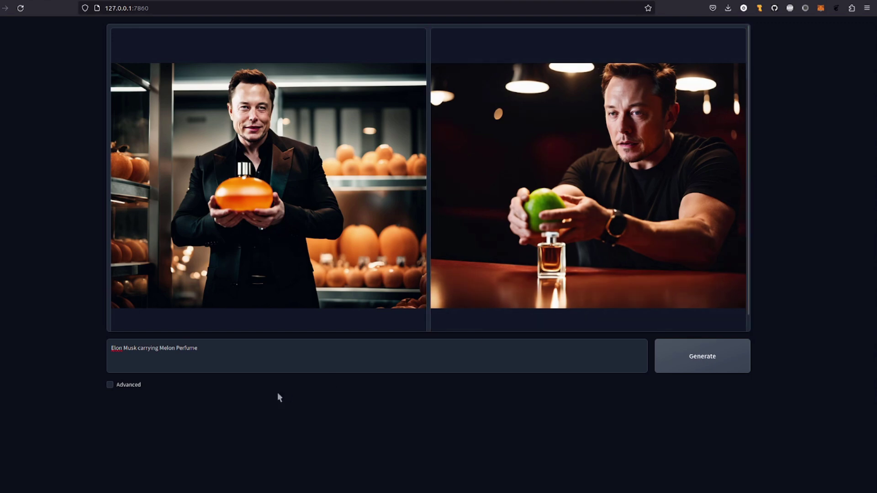
{"action": "left_click", "coordinate": [120, 386]}
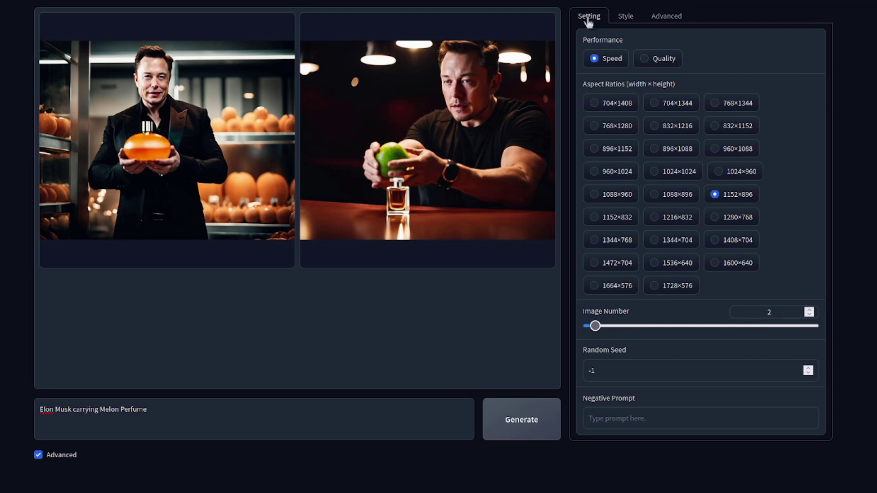
{"action": "left_click", "coordinate": [630, 23]}
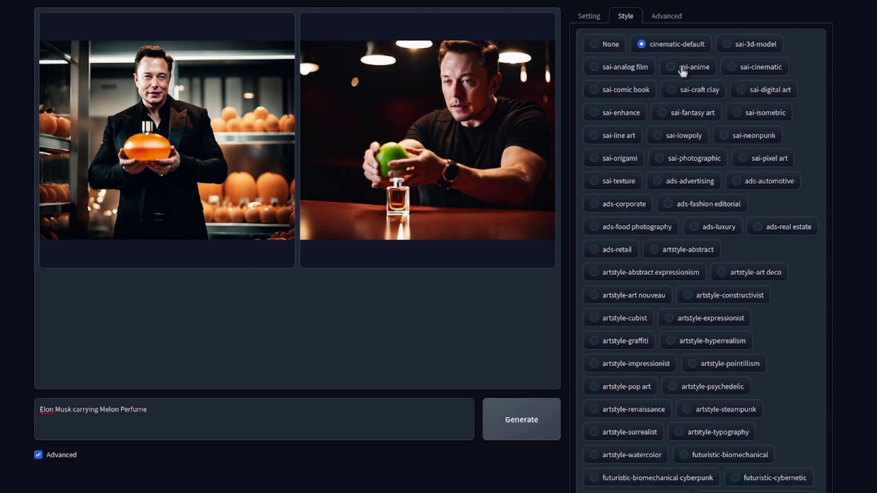
{"action": "left_click", "coordinate": [663, 21]}
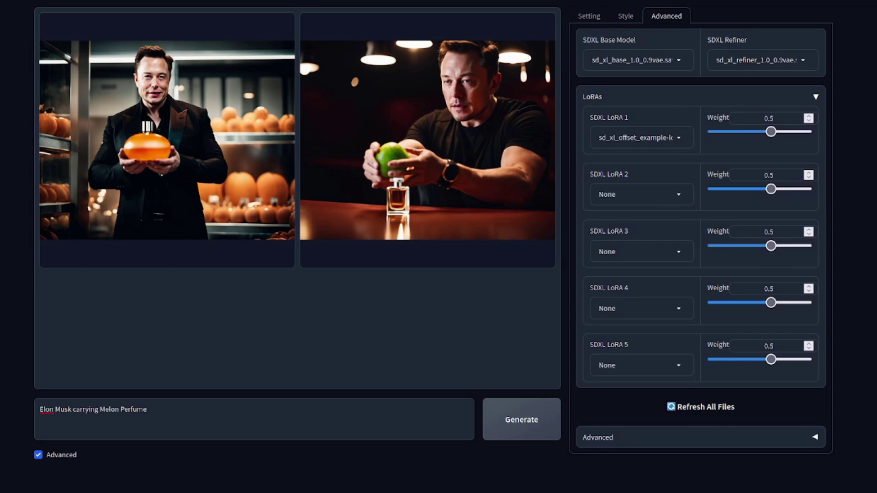
{"action": "left_click", "coordinate": [593, 18]}
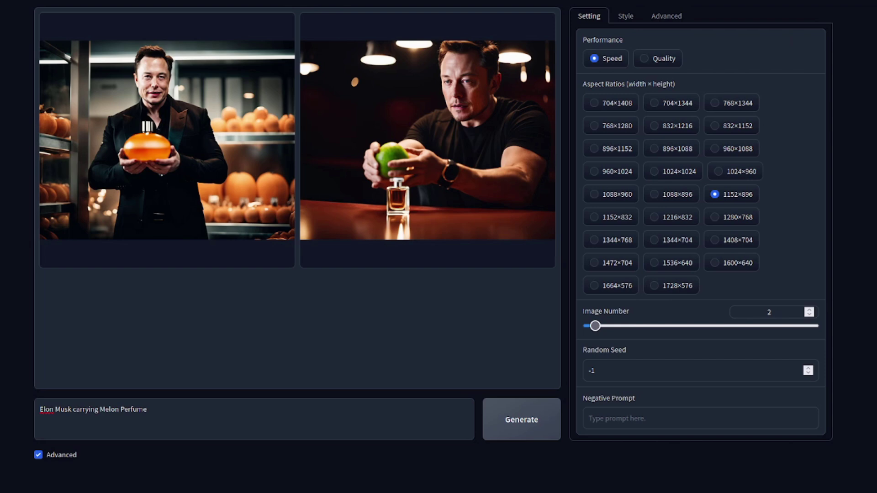
{"action": "left_click", "coordinate": [626, 15]}
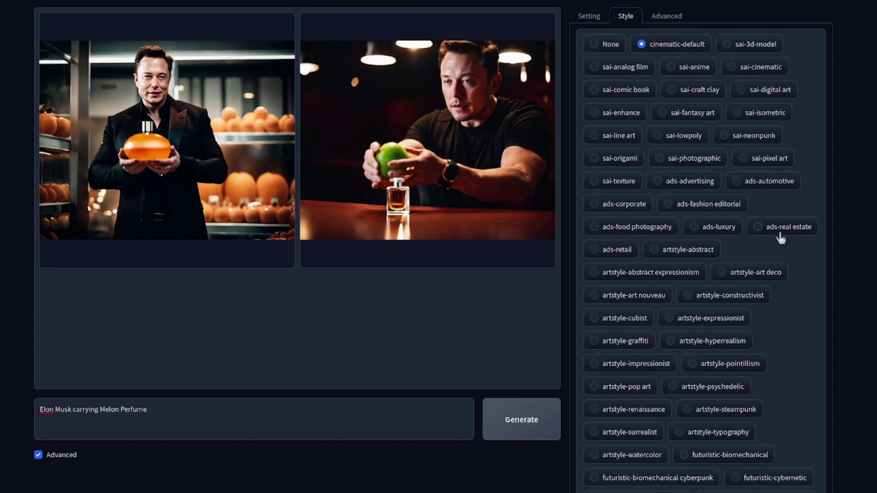
- Show the SDXL base and refiner models, the sd_xl_offset_example LoRA at 0.5, and Sampling Sharpness 2
{"action": "left_click", "coordinate": [660, 16]}
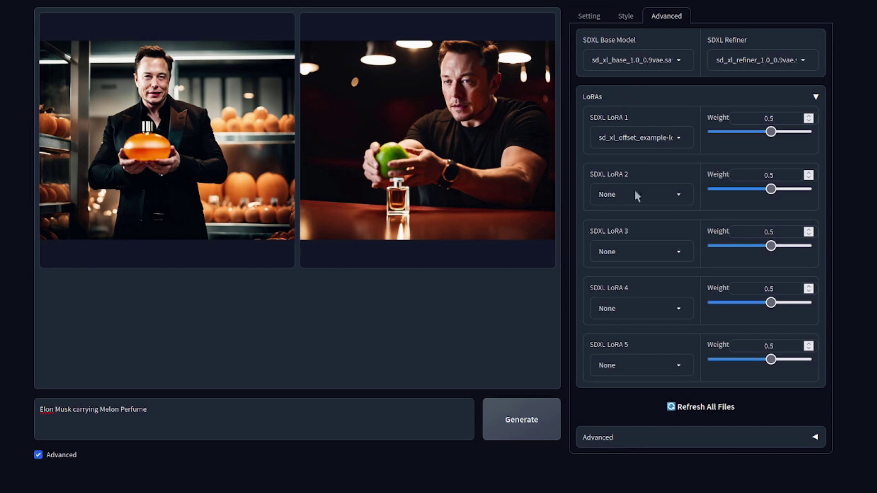
{"action": "left_click", "coordinate": [661, 442]}
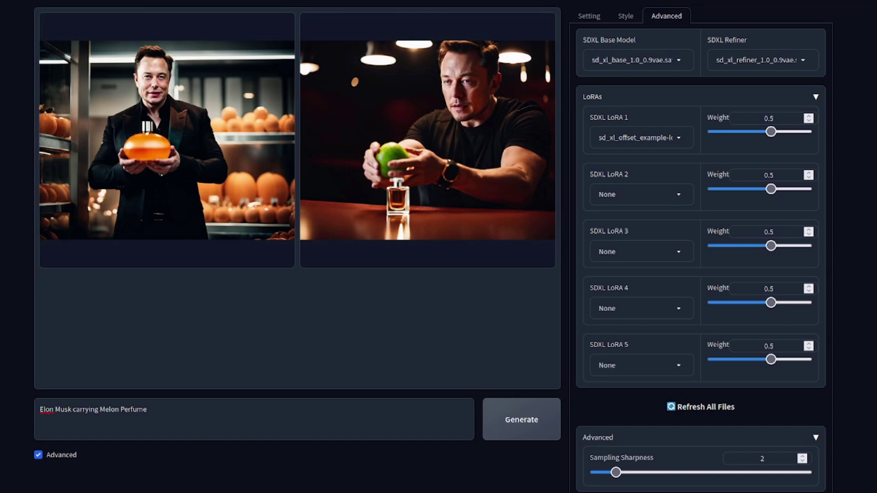
- Review the Setting tab, trying 1024×1024 but keeping 1152×896, then return to Style
{"action": "left_click", "coordinate": [593, 17]}
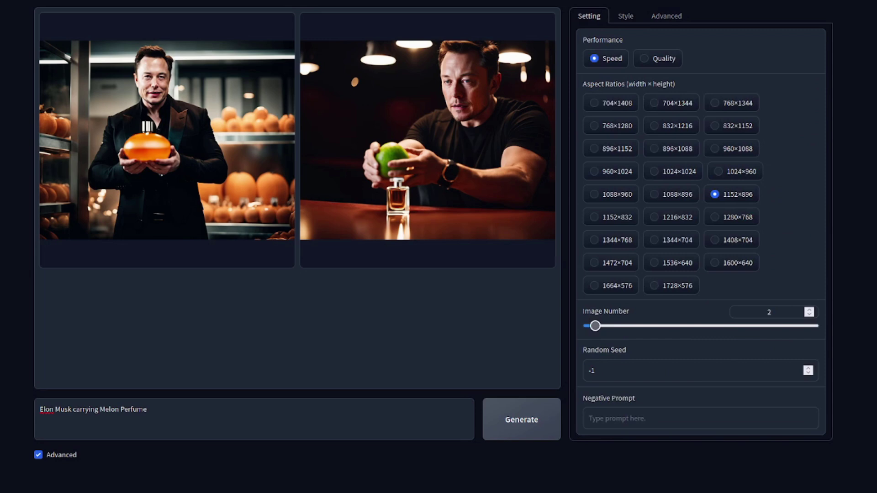
{"action": "left_click", "coordinate": [670, 173]}
{"action": "left_click", "coordinate": [730, 201]}
{"action": "left_click", "coordinate": [625, 17]}
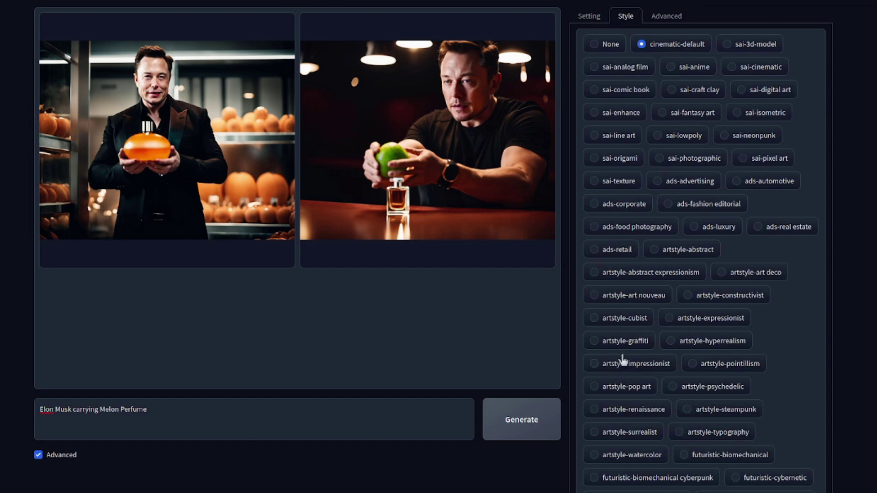
- Select the artstyle-graffiti style and generate two melon perfume images
{"action": "left_click", "coordinate": [612, 343]}
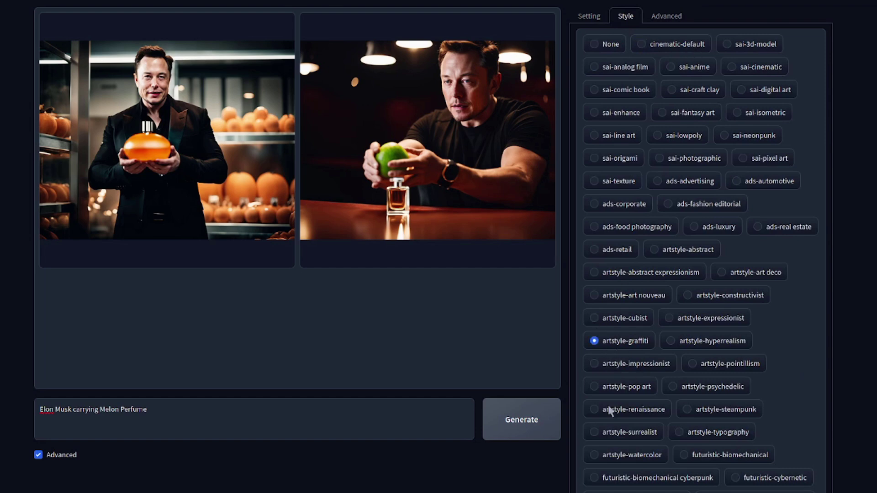
{"action": "left_click", "coordinate": [528, 432]}
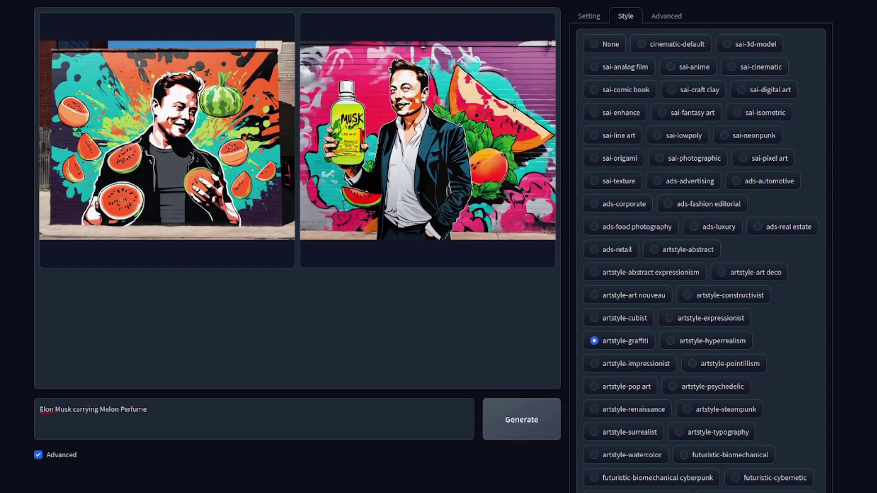
- Switch the style to papercraft-flat papercut and generate a new image pair
{"action": "scroll", "coordinate": [742, 256], "scroll_direction": "down", "scroll_amount": 6}
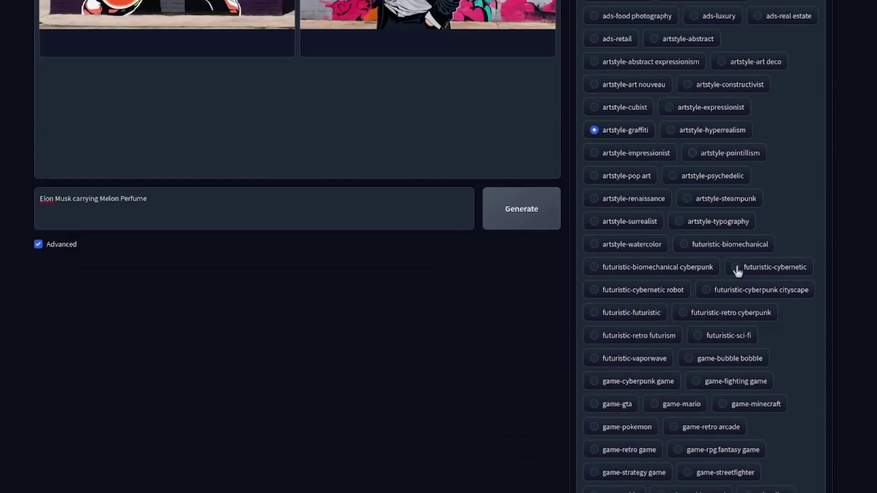
{"action": "scroll", "coordinate": [737, 271], "scroll_direction": "down", "scroll_amount": 4}
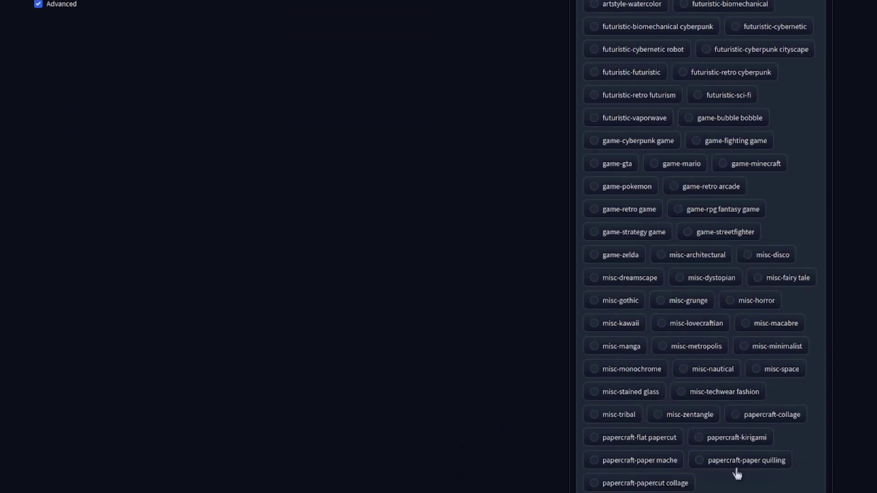
{"action": "left_click", "coordinate": [636, 442]}
{"action": "scroll", "coordinate": [841, 489], "scroll_direction": "up", "scroll_amount": 10}
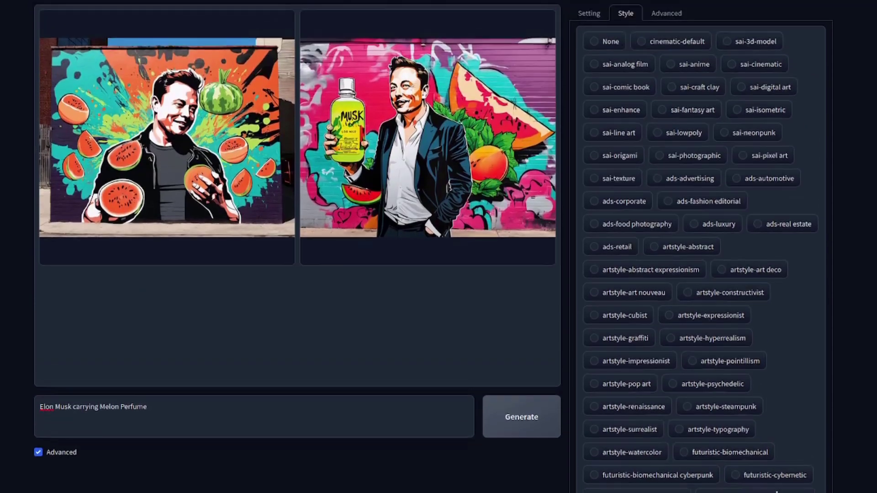
{"action": "left_click", "coordinate": [533, 426]}
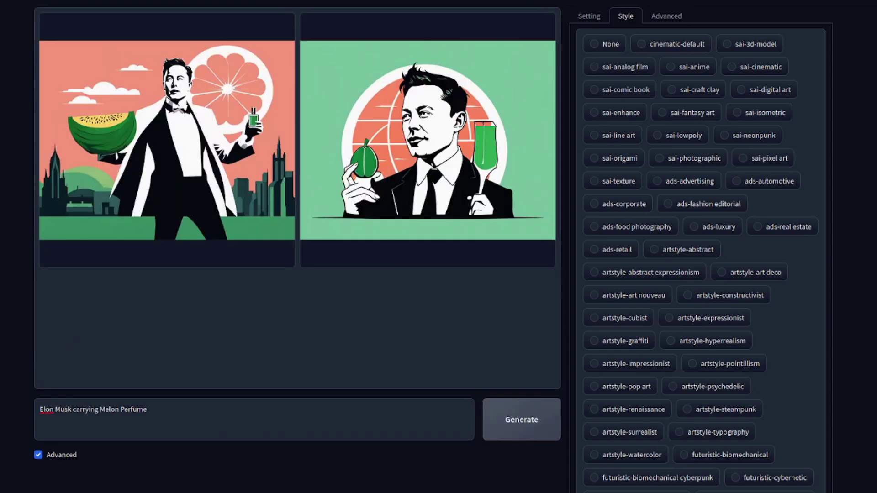
{"action": "scroll", "coordinate": [763, 419], "scroll_direction": "down", "scroll_amount": 5}
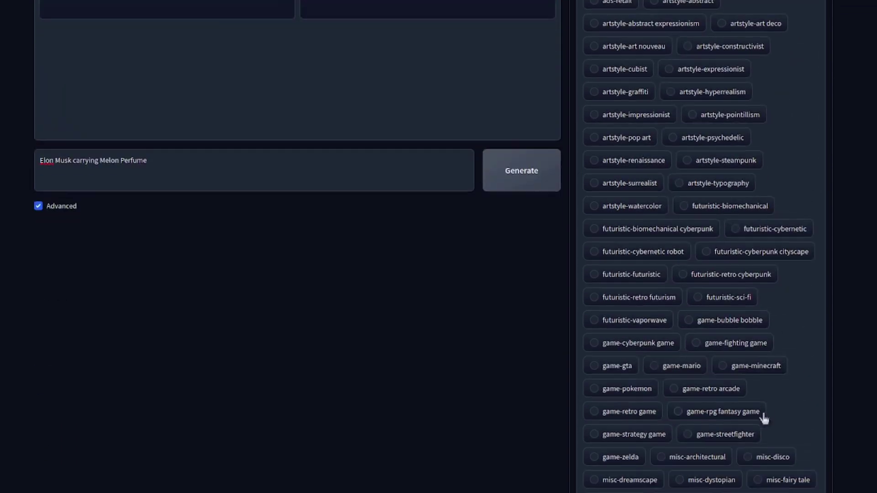
{"action": "scroll", "coordinate": [777, 475], "scroll_direction": "up", "scroll_amount": 5}
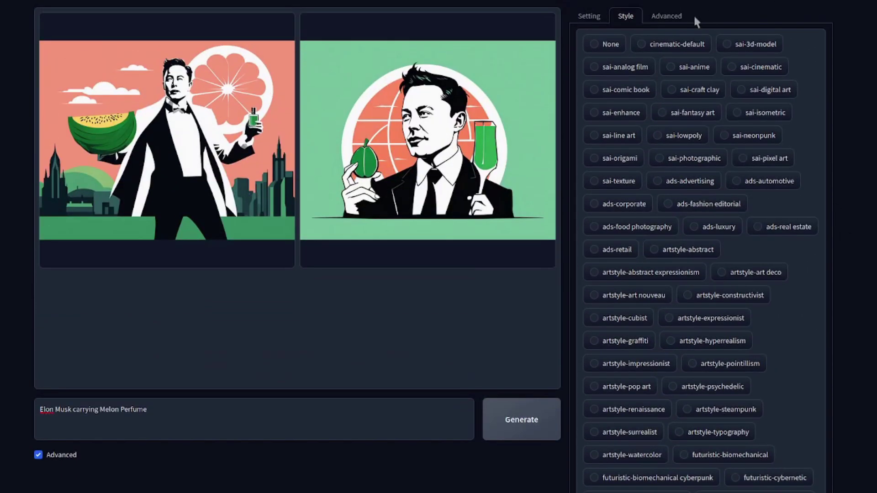
- Set the SDXL base model to wyvernmix15XL_xlV11 and start a new generation
{"action": "left_click", "coordinate": [667, 16]}
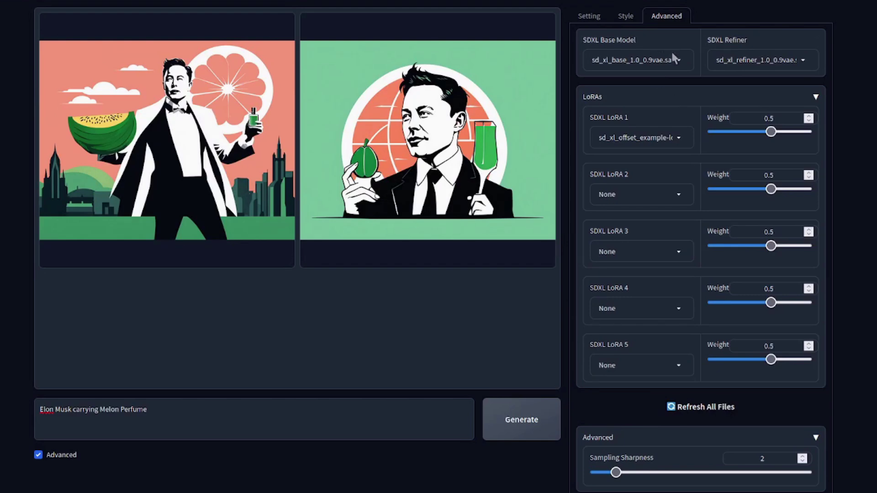
{"action": "left_click", "coordinate": [672, 54]}
{"action": "left_click", "coordinate": [662, 117]}
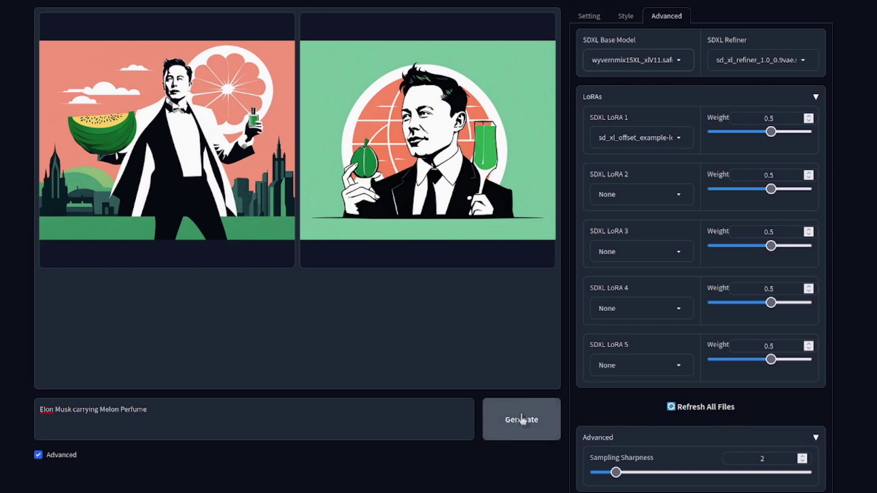
{"action": "left_click", "coordinate": [512, 426]}
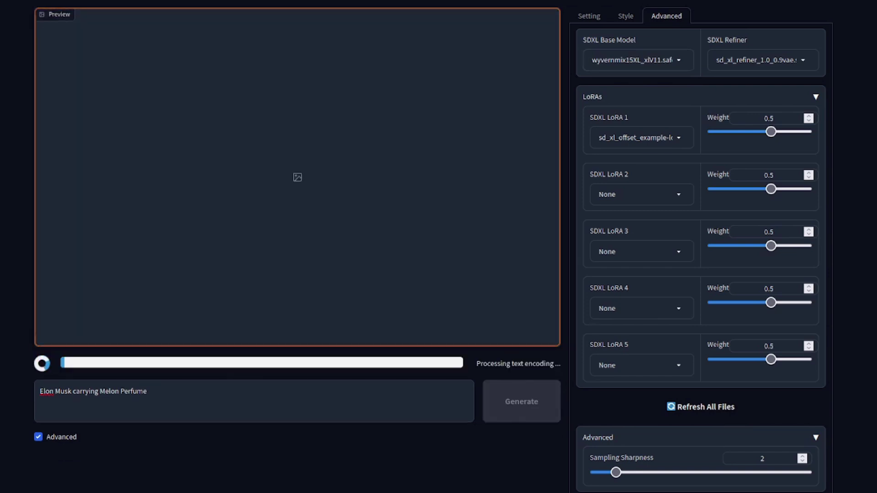